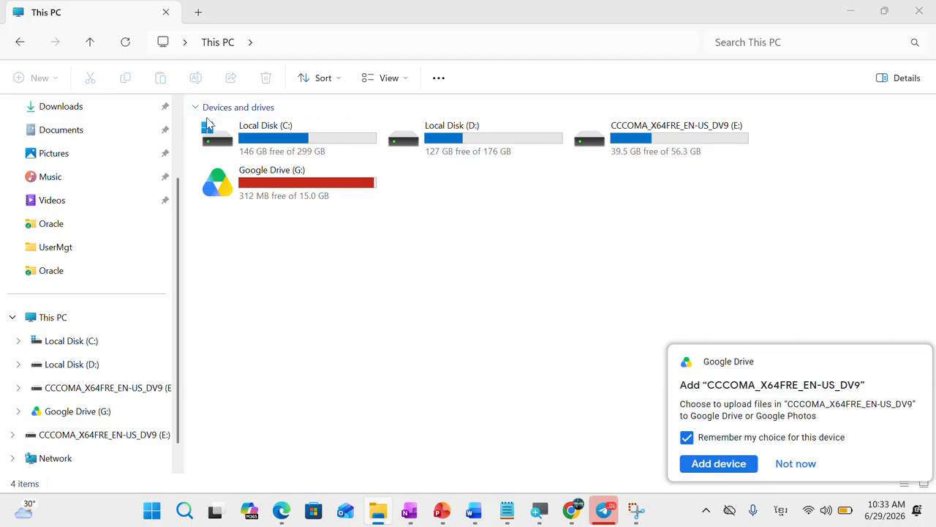
Step: Dismiss the Google Drive device prompt and run rufus-4.14 from the Downloads folder as administrator
left_click(699, 155)
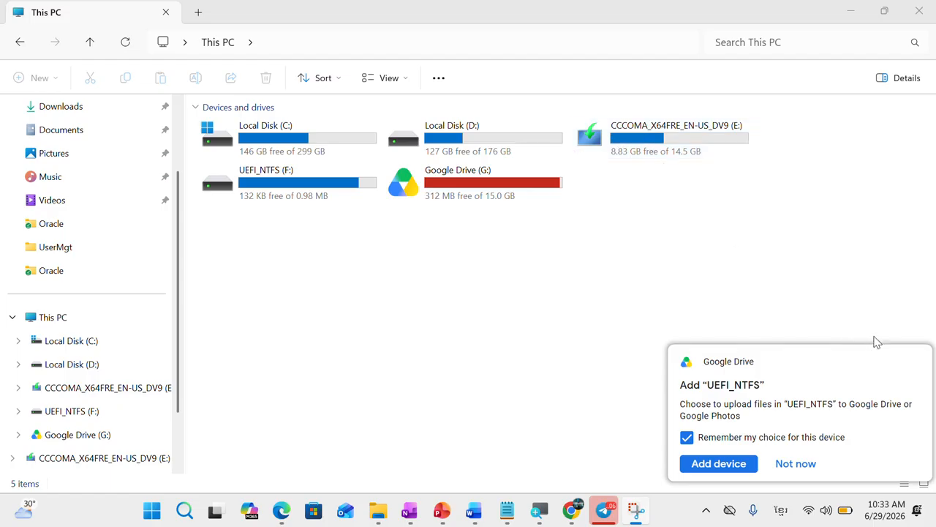
left_click(906, 364)
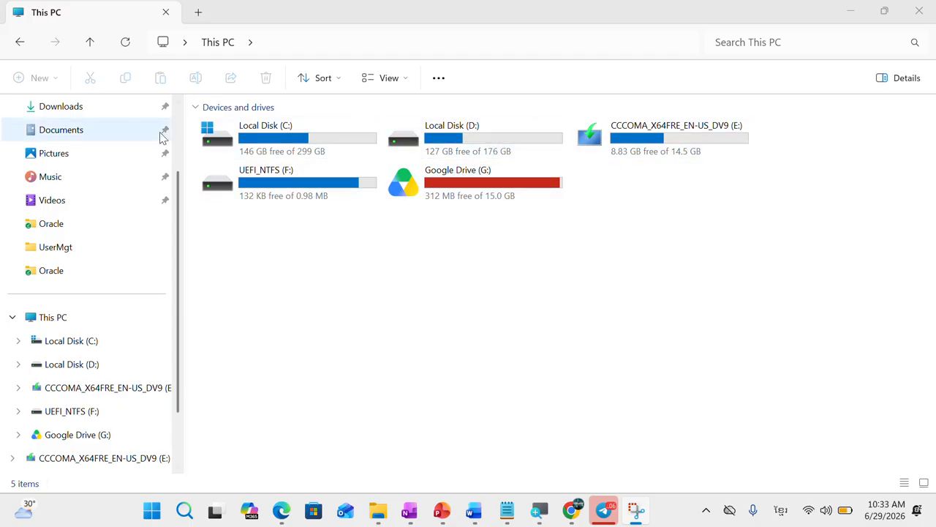
left_click(71, 110)
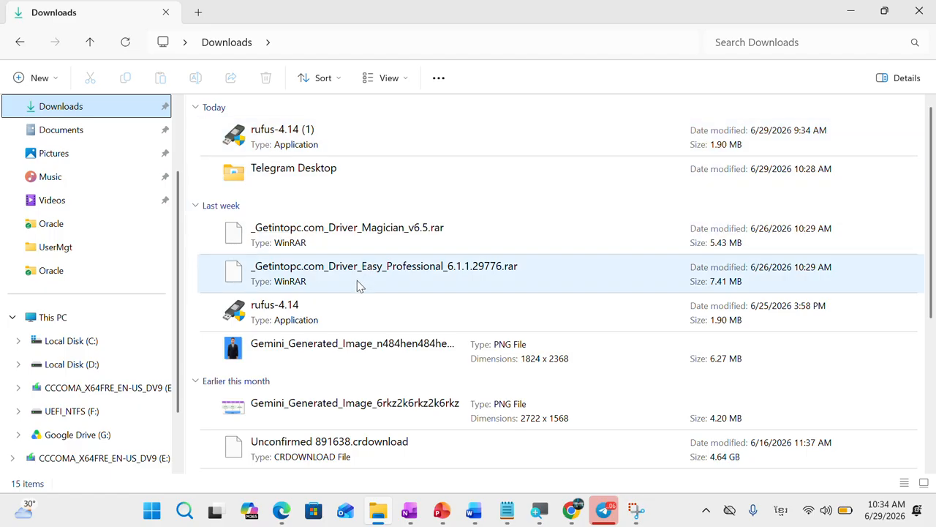
left_click(329, 330)
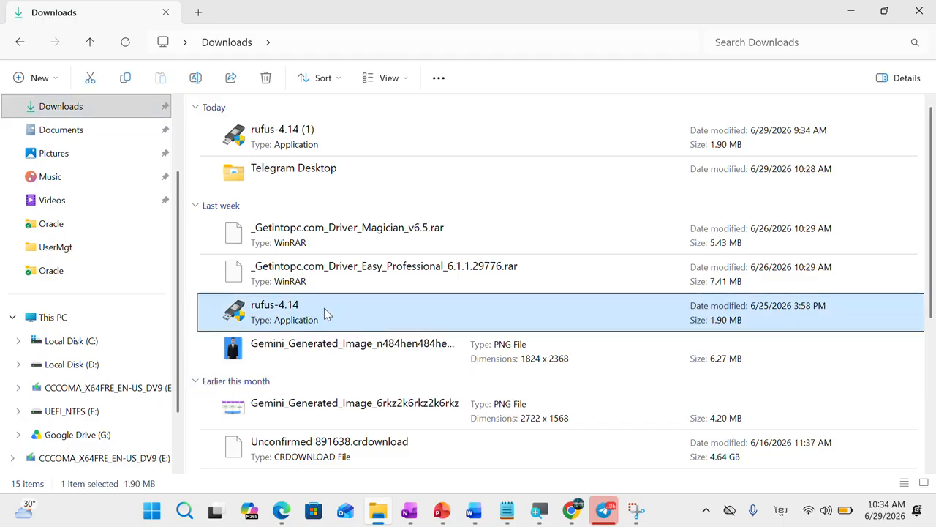
right_click(324, 307)
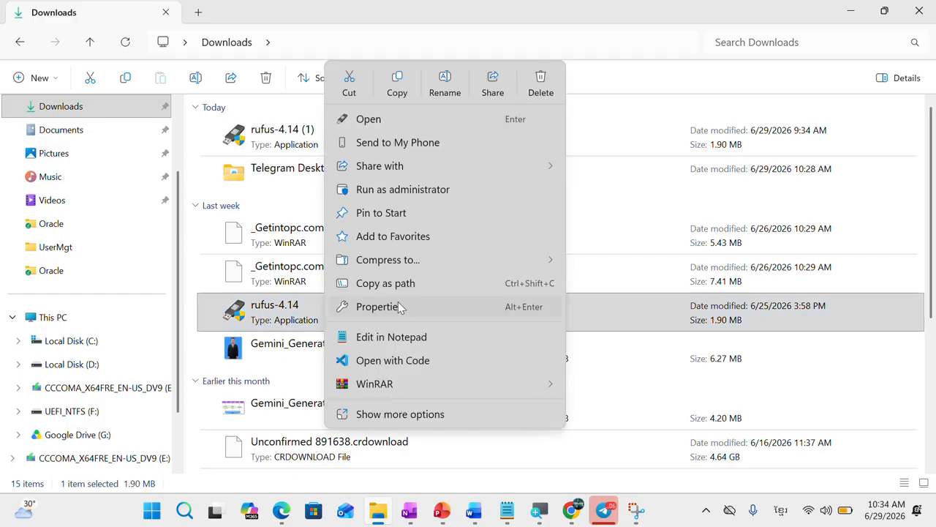
left_click(455, 192)
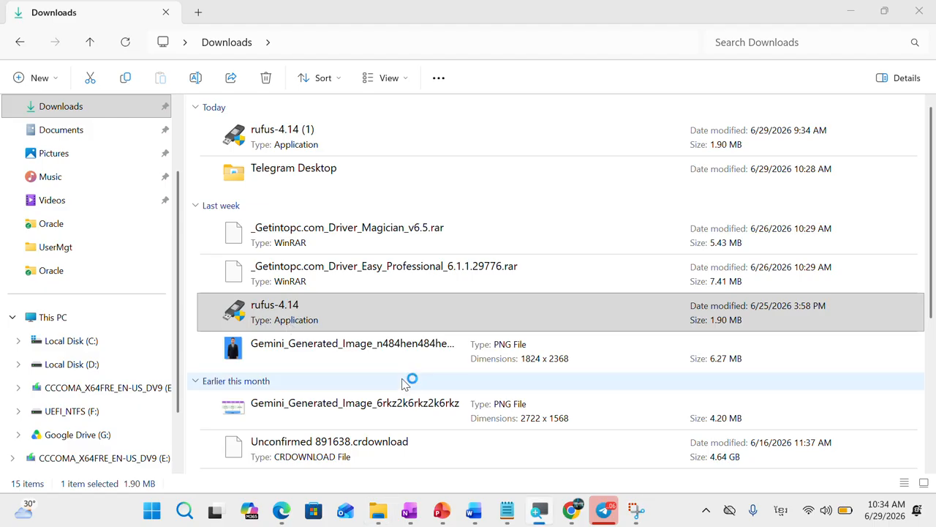
left_click(390, 326)
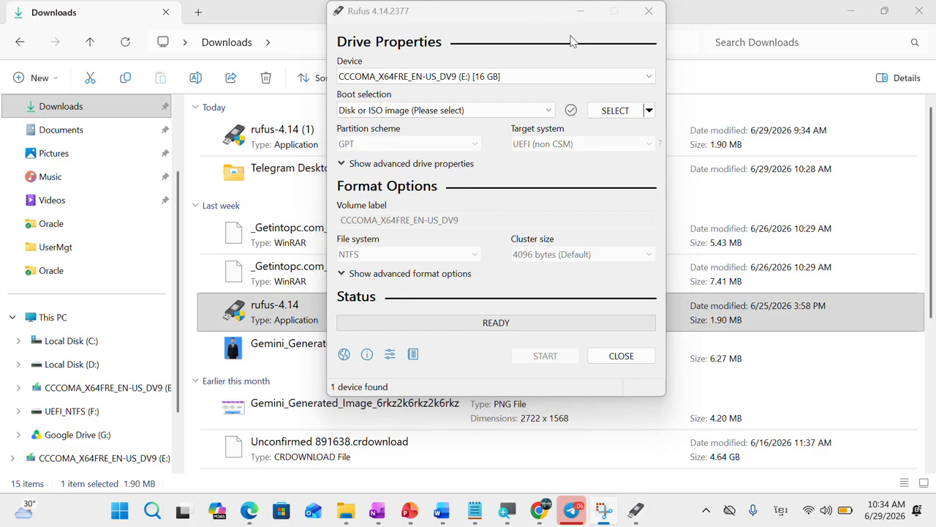
left_click_drag(359, 24, 352, 59)
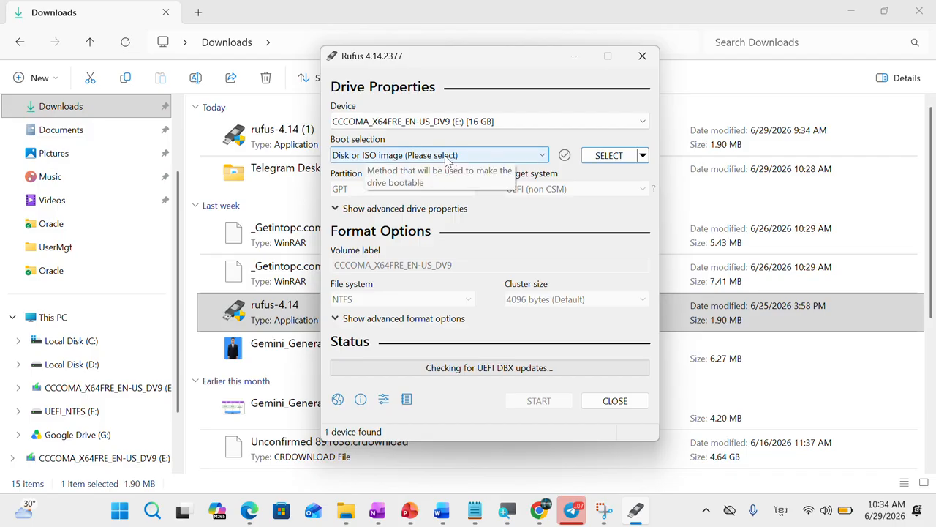
Step: Choose the 16 GB USB drive CCCOMA_X64FRE_EN-US_DV9 (E:) as the target device
left_click(546, 123)
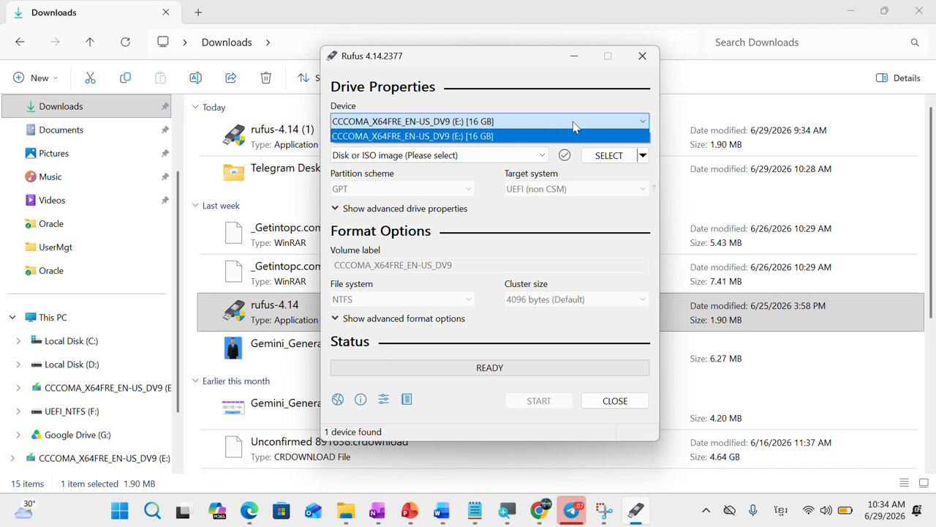
left_click(577, 106)
left_click(565, 123)
left_click(483, 136)
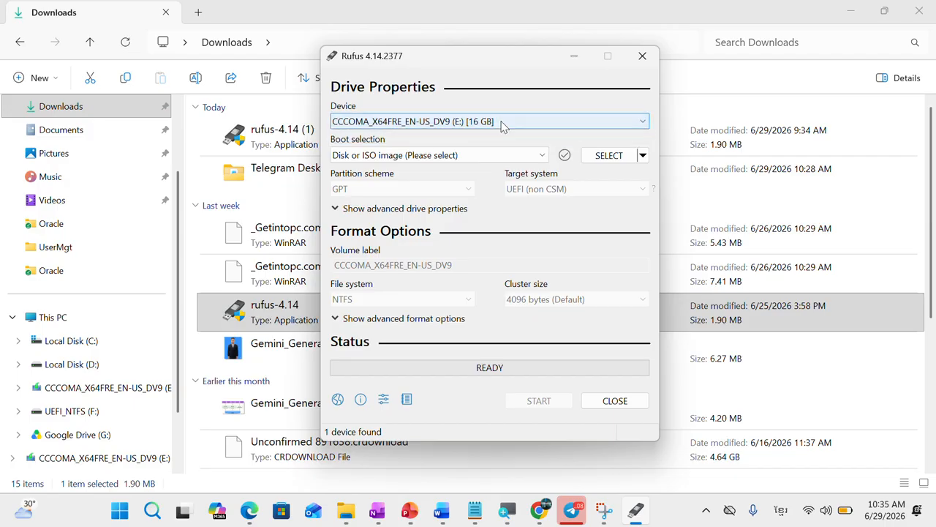
left_click(506, 126)
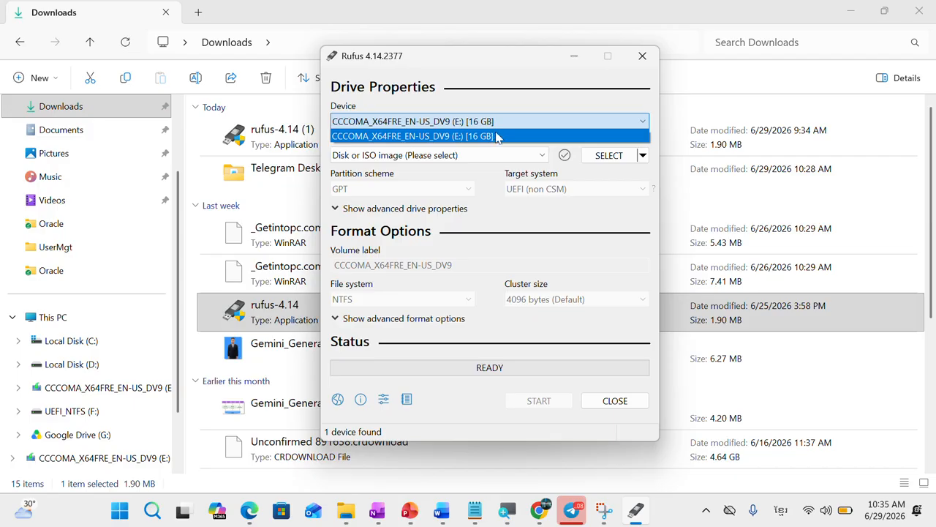
left_click(477, 173)
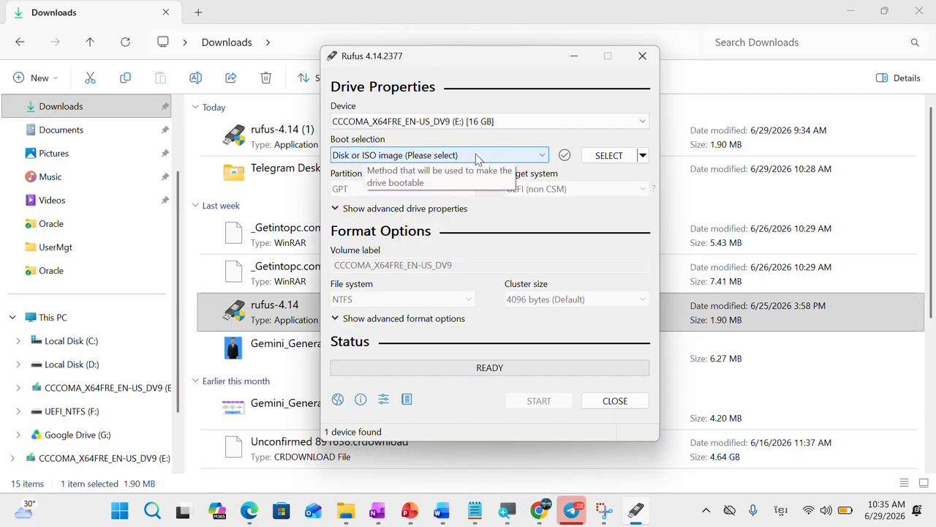
Step: Load the ISO image _Getintopc.com_Windows_11_22H2_16in1_en-USx64.iso from the Software folder on Local Disk (D:) as the boot selection
left_click(476, 156)
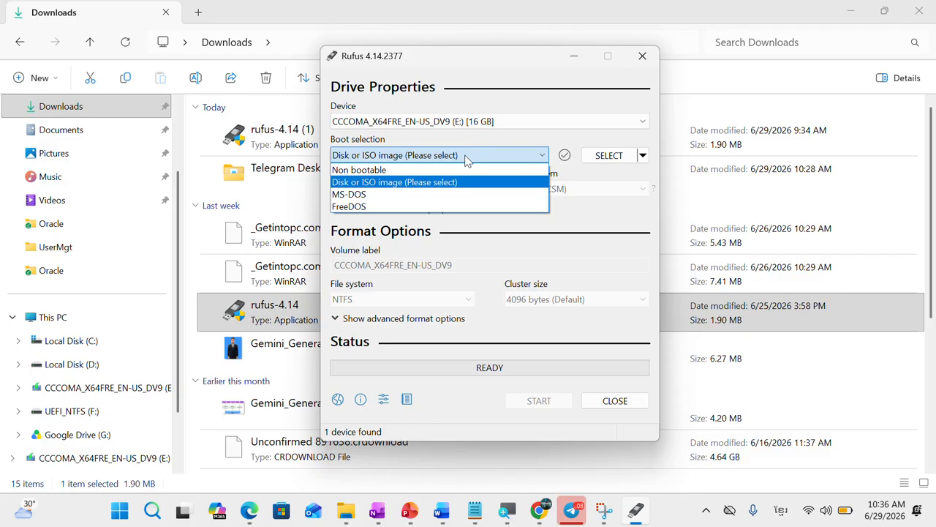
left_click(495, 152)
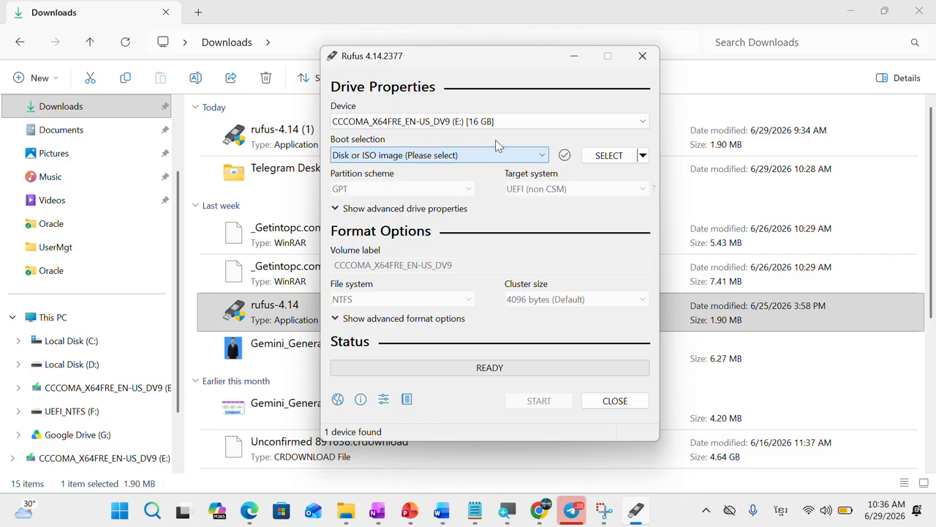
left_click(592, 161)
left_click(590, 159)
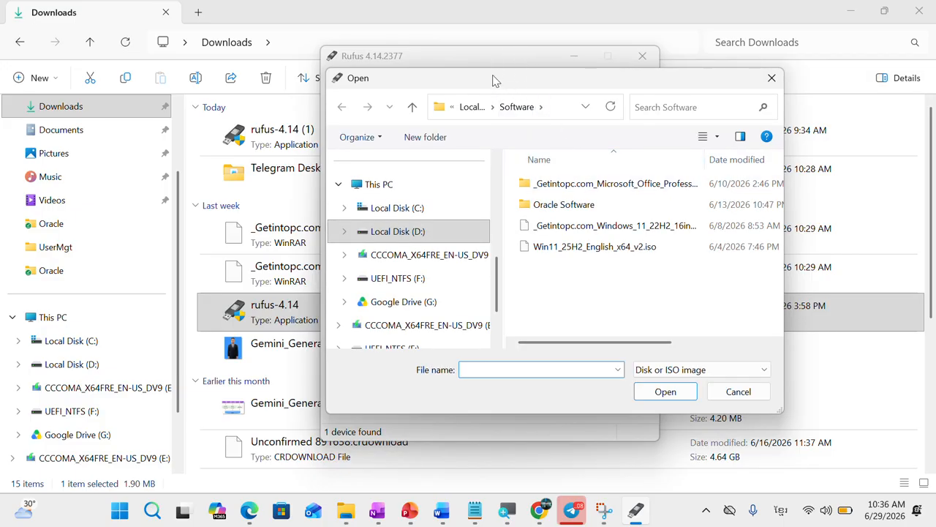
left_click_drag(492, 80, 398, 69)
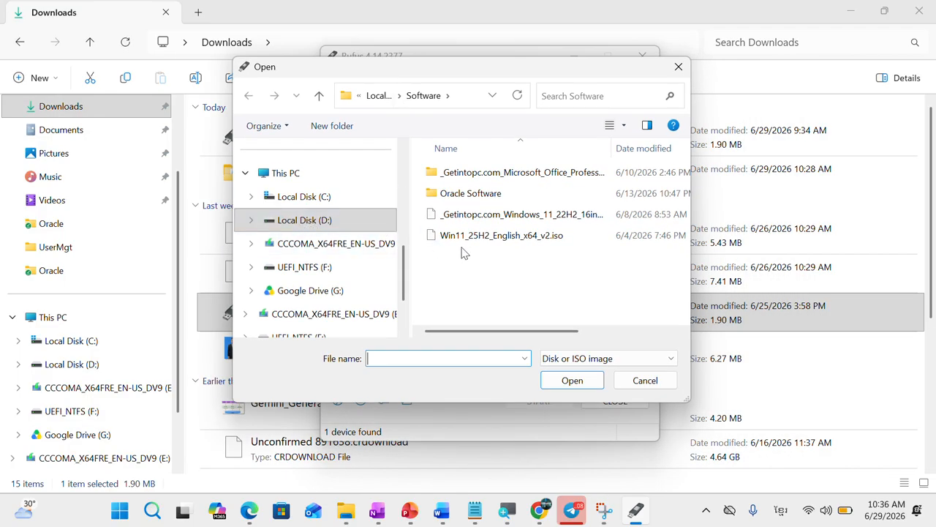
left_click(534, 219)
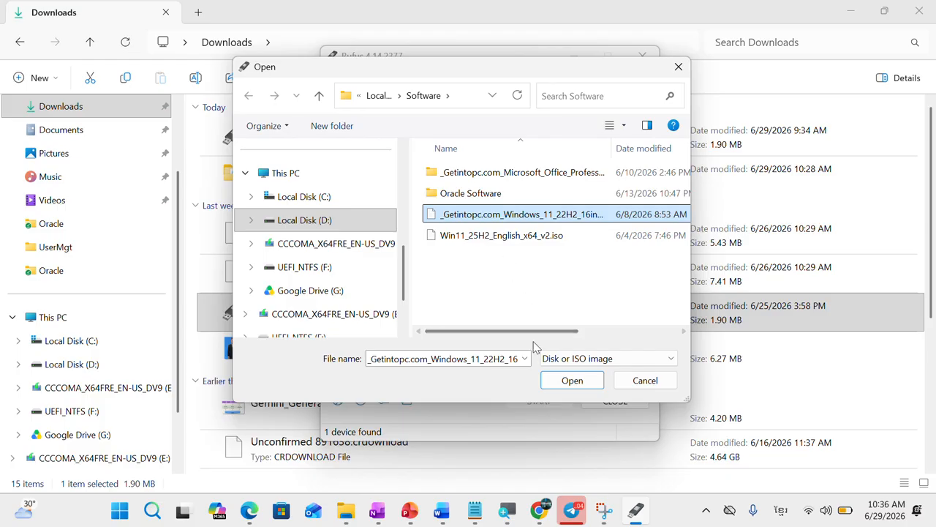
left_click(560, 382)
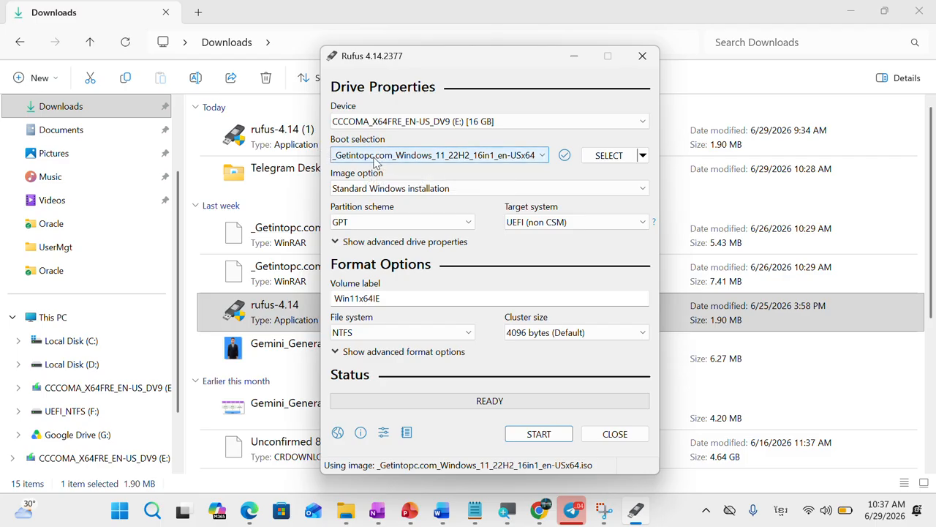
Step: Keep the image option at Standard Windows installation, with the GPT partition scheme and UEFI (non CSM) target system
left_click(406, 194)
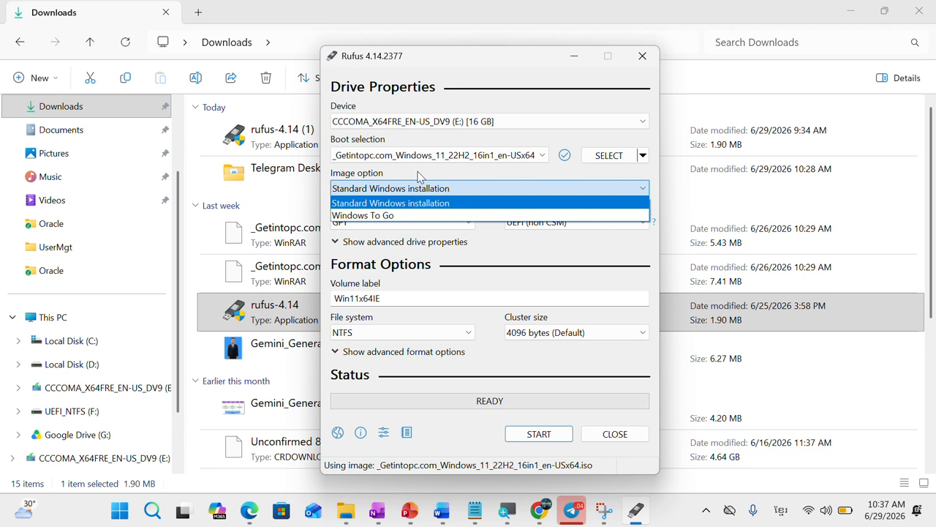
left_click(415, 183)
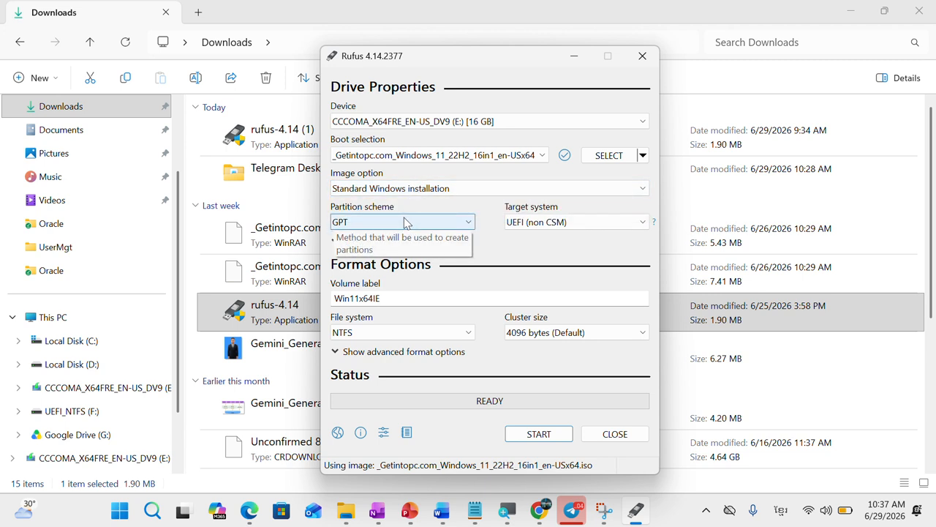
left_click(410, 226)
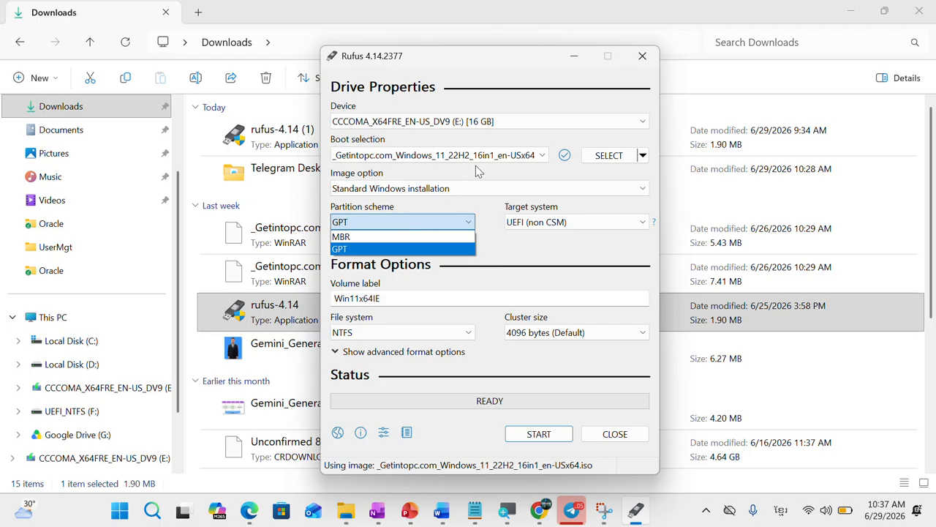
left_click(404, 249)
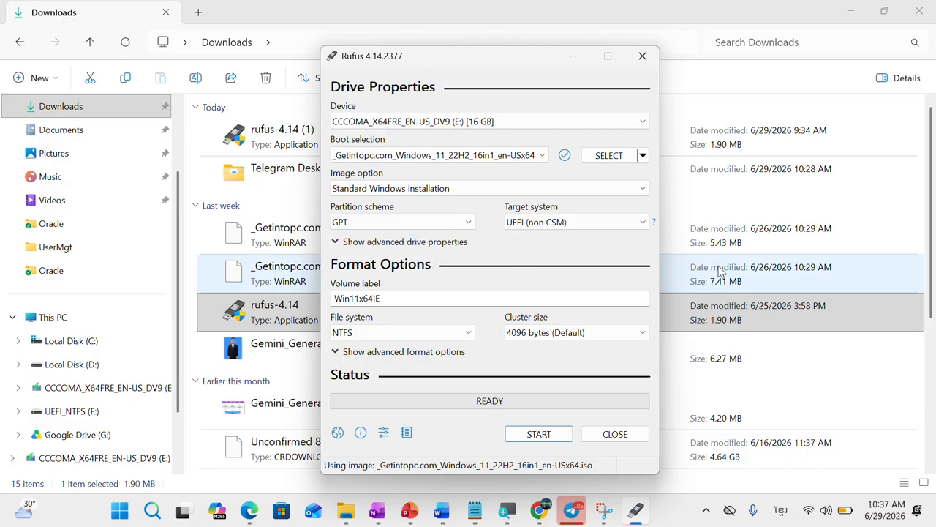
left_click(615, 224)
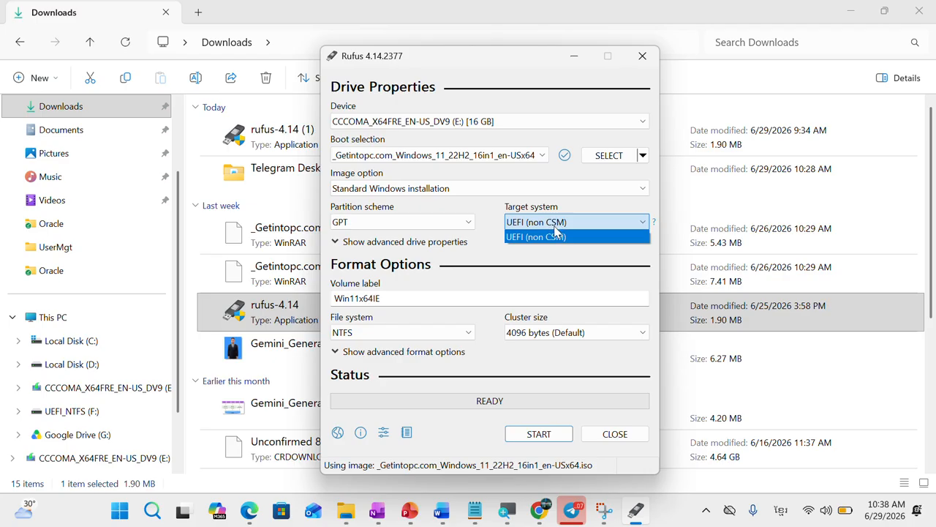
left_click(522, 242)
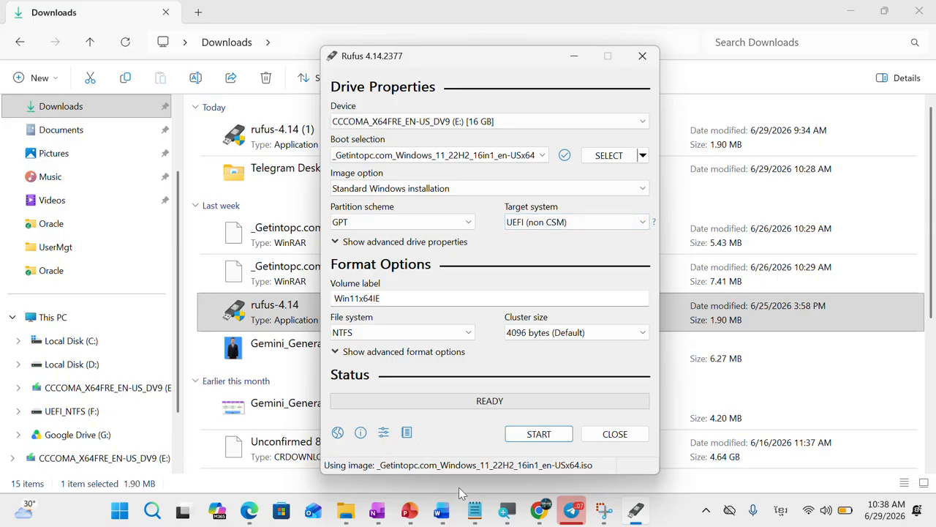
Step: Write the image to the USB drive with removal of the 4GB+ RAM, Secure Boot and TPM 2.0 requirement turned off, and close Rufus
left_click(523, 439)
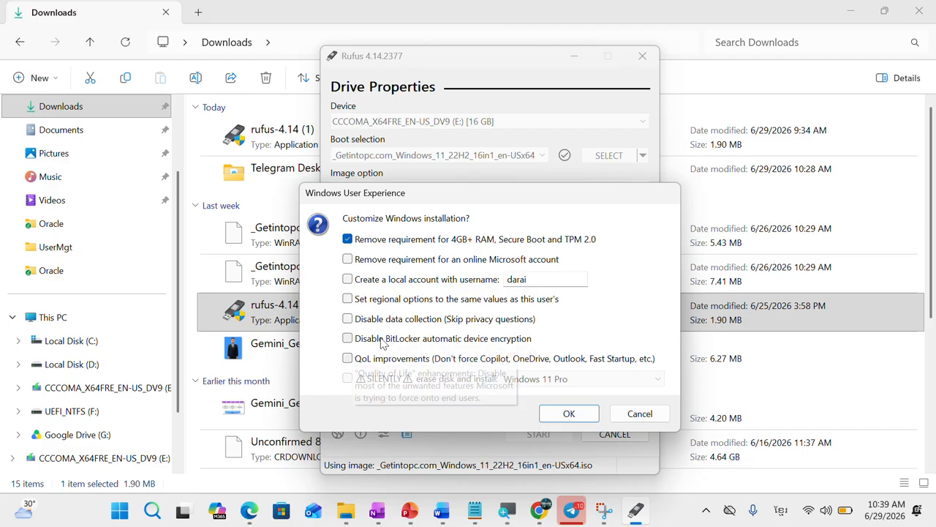
left_click(349, 239)
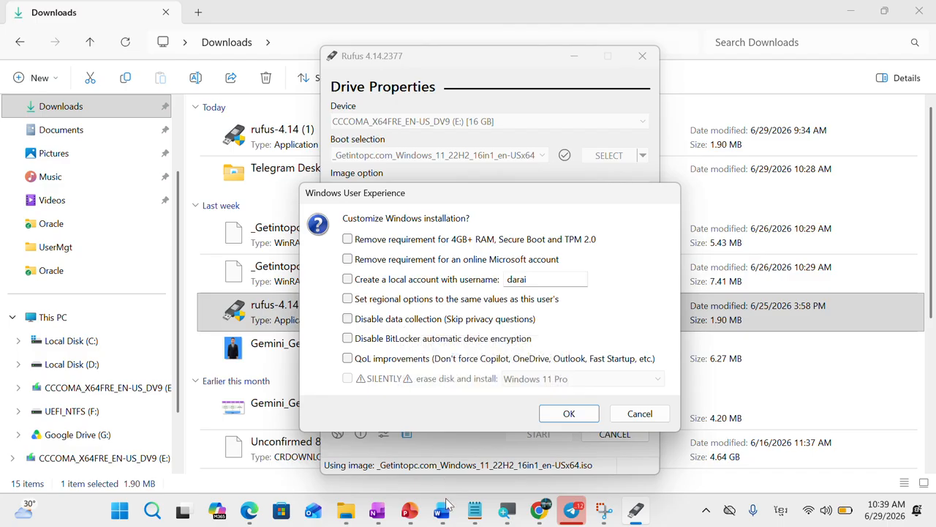
left_click(561, 417)
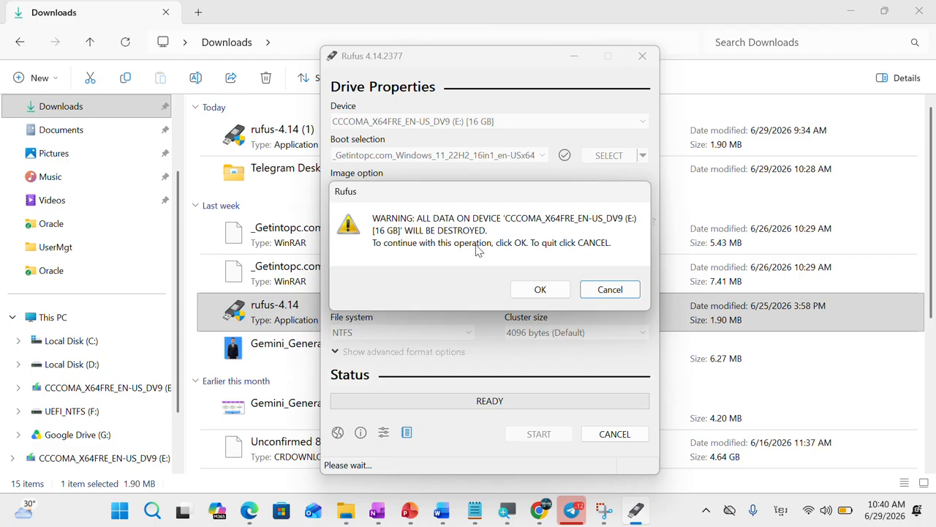
left_click(538, 290)
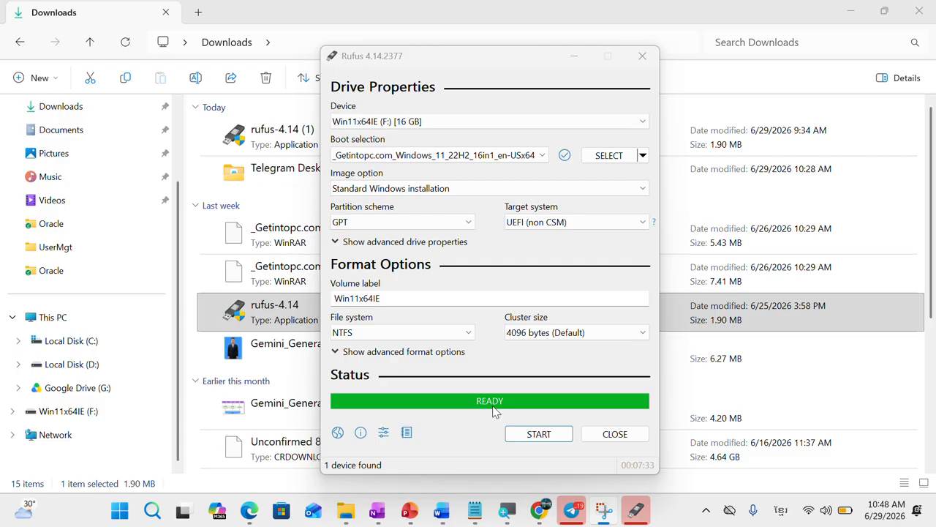
left_click(613, 437)
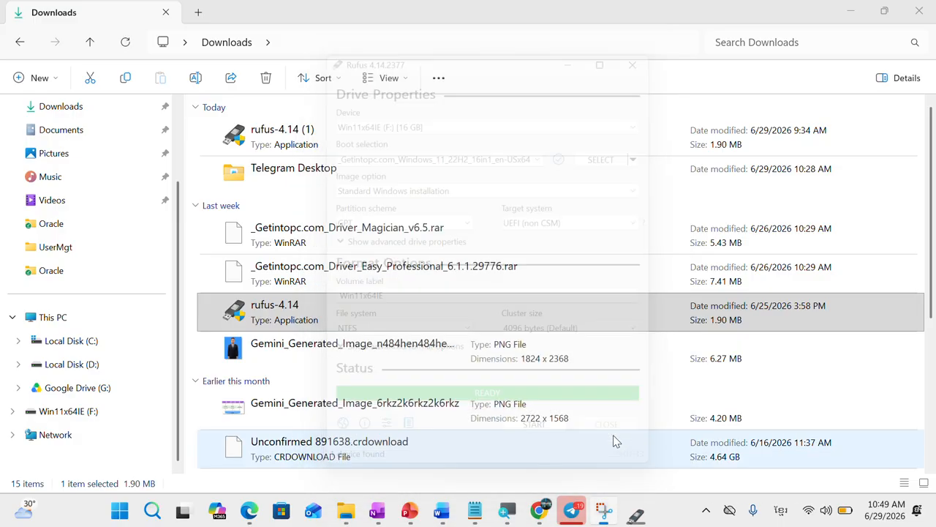